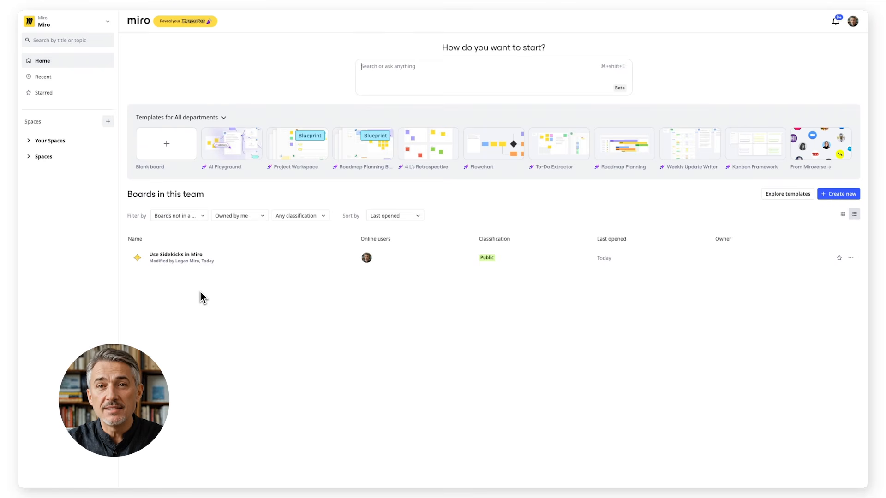
Step: Open the "Use Sidekicks in Miro" board and bring up the Sidekicks library
click(179, 265)
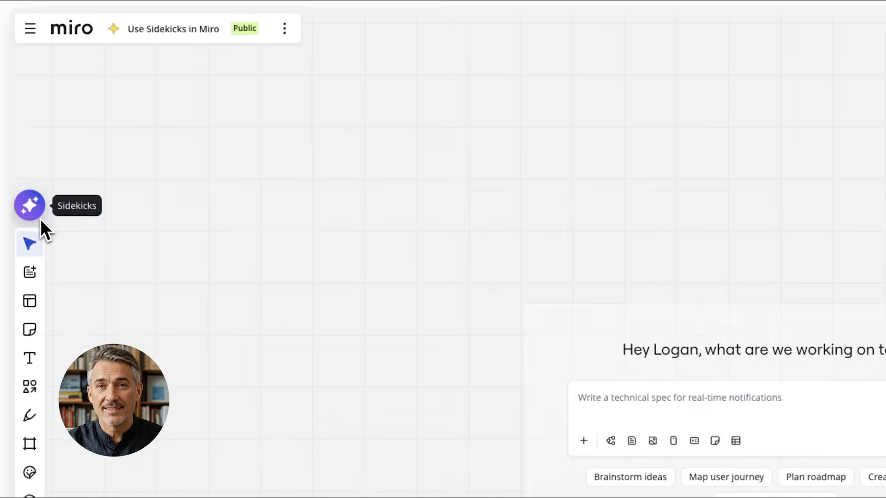
click(30, 121)
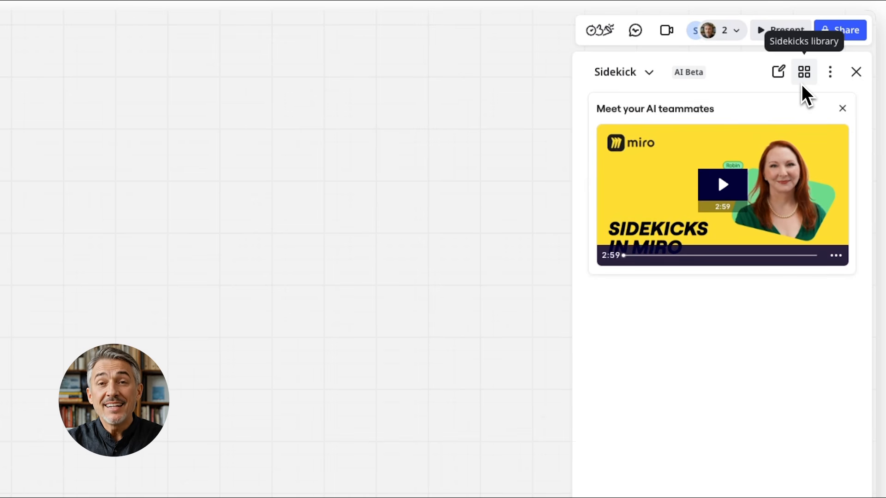
click(802, 85)
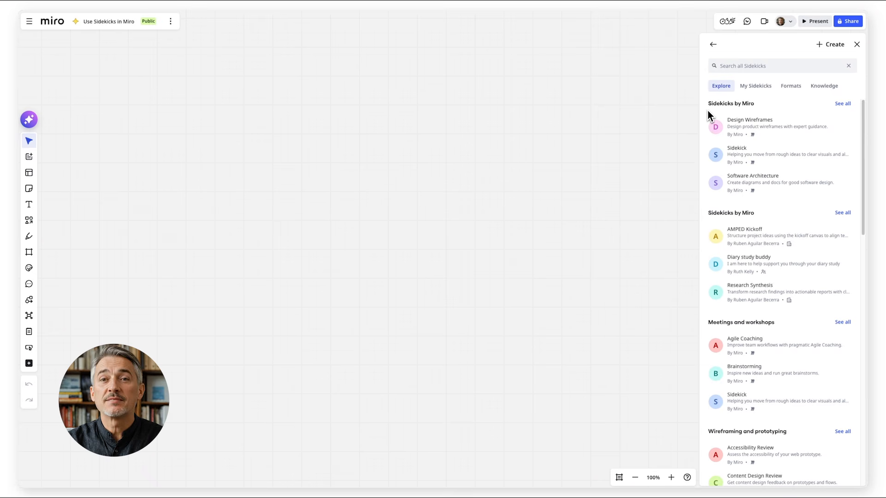
Step: Search the Sidekicks library for Agile, Product Leader, and Marketing in turn
click(730, 68)
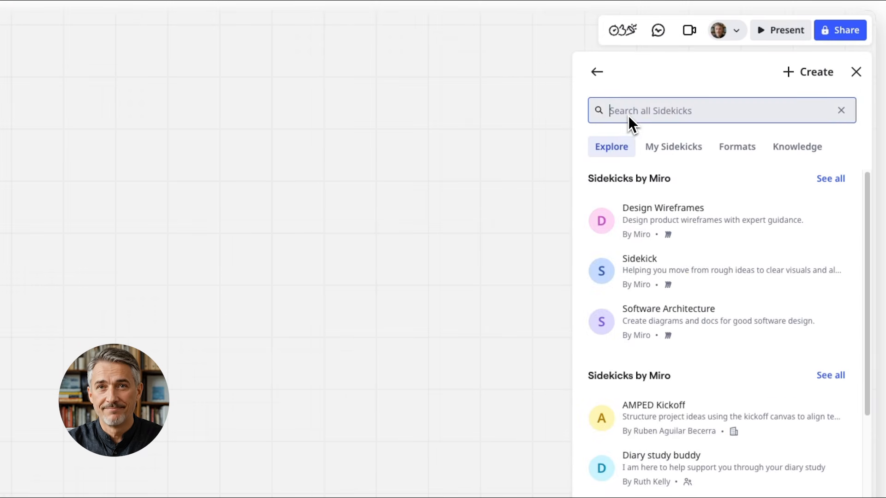
text(Agile)
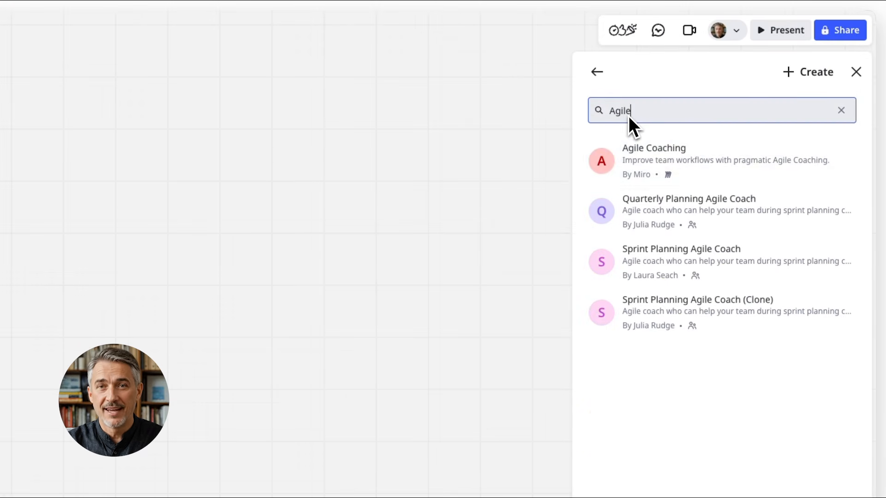
triple_click(667, 118)
text(Product L)
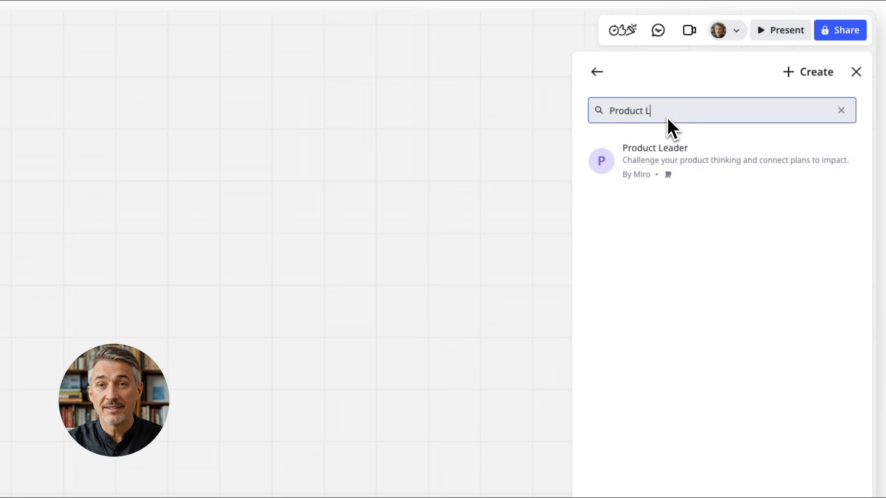
text(eader)
triple_click(674, 112)
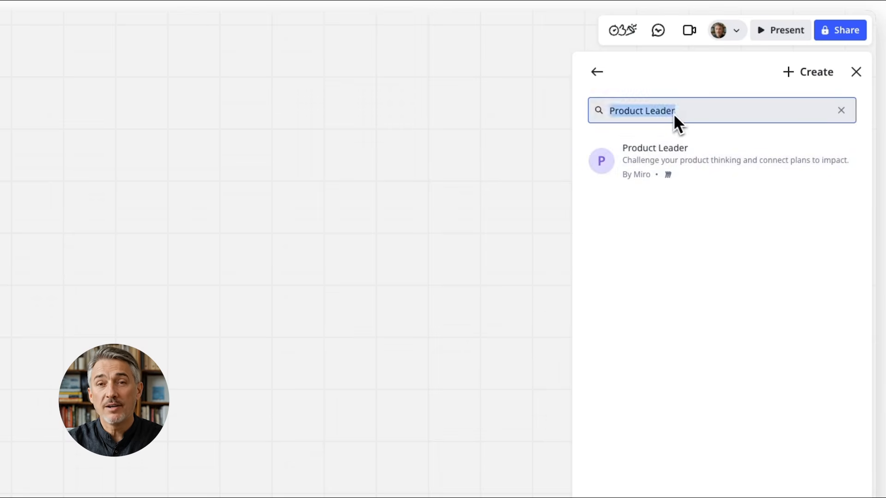
text(Marketing)
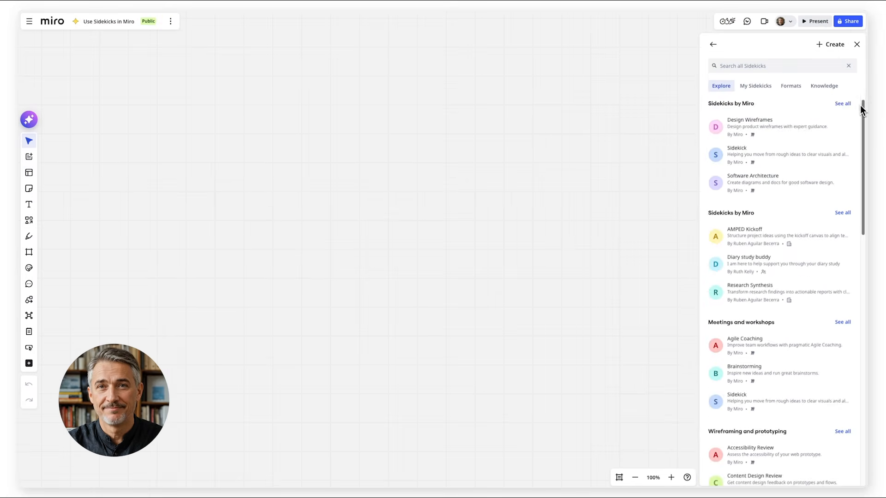
Step: Open the general Sidekick from the library and set it as the board's default Sidekick
drag(863, 125, 873, 244)
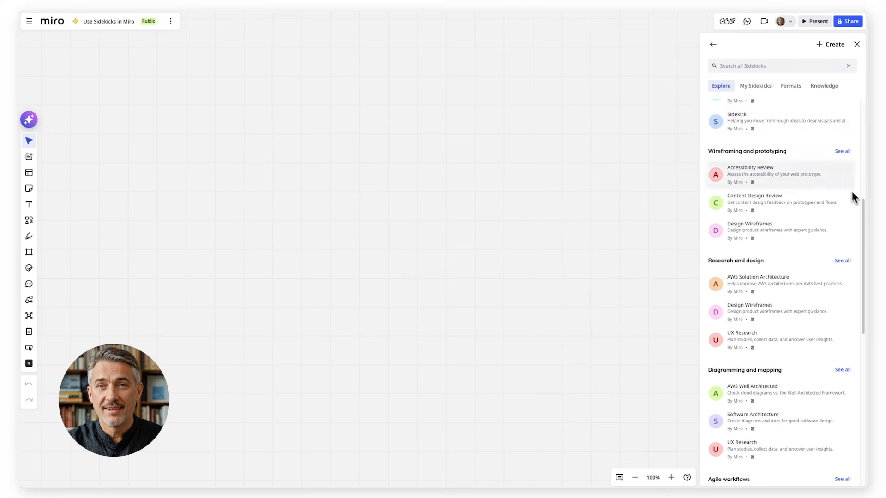
click(780, 126)
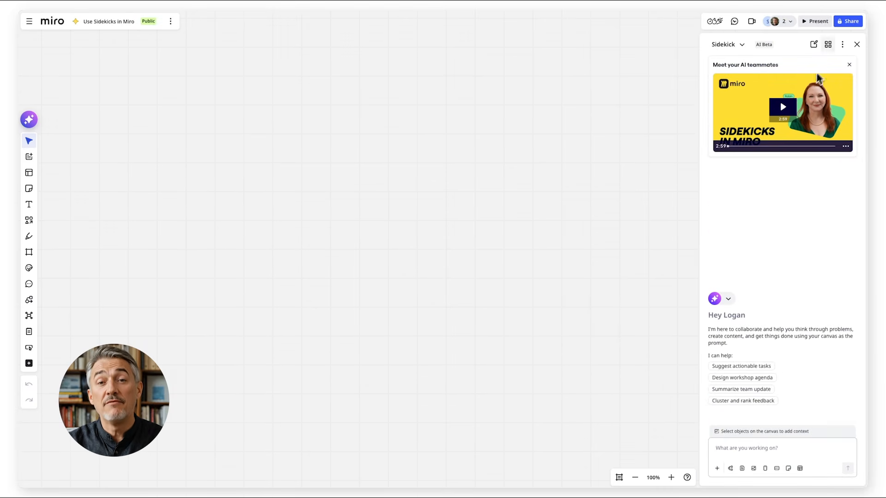
click(842, 44)
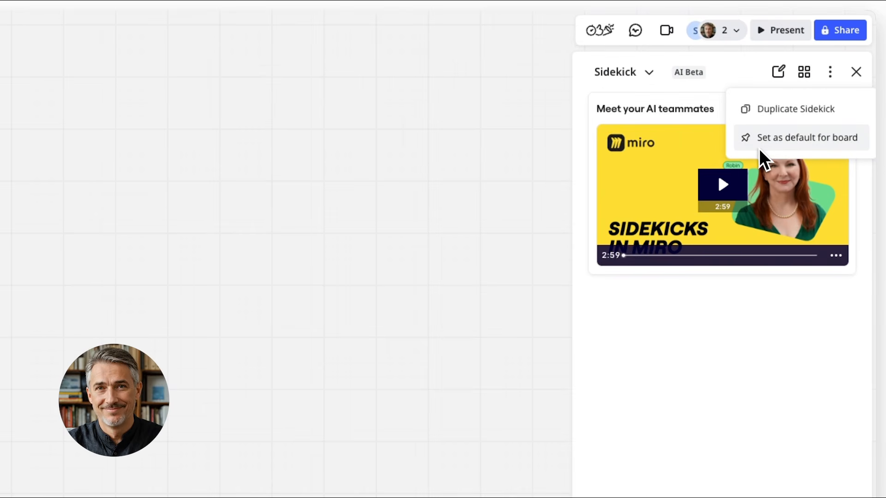
click(761, 143)
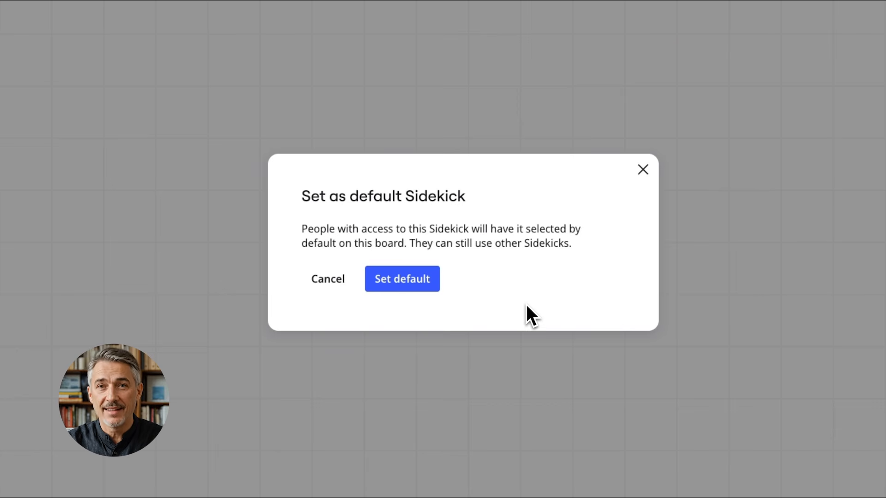
click(402, 279)
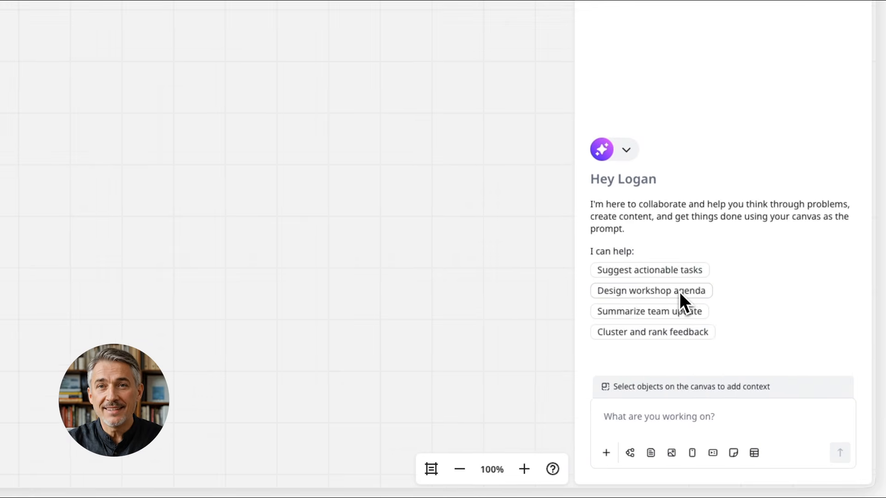
Step: Generate a 90-minute workshop agenda with the "Design workshop agenda" suggestion and add the document to the canvas
click(677, 292)
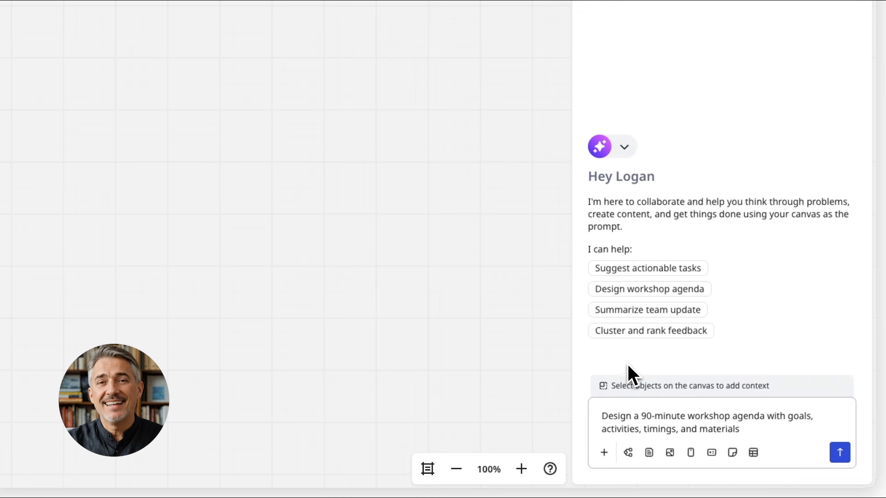
click(839, 453)
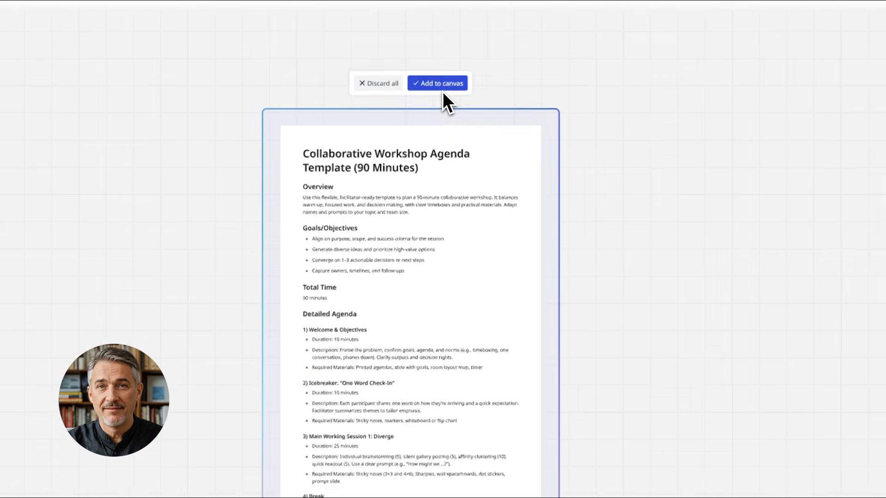
click(441, 91)
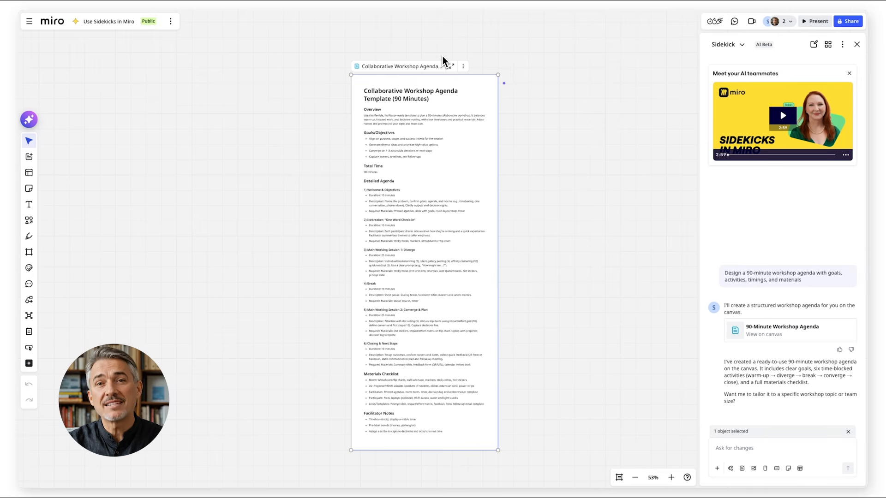
Step: Ask Sidekick for at least 5 icebreaker ideas based on the agenda, output as sticky notes, and add them to the canvas
text(I need ideas f)
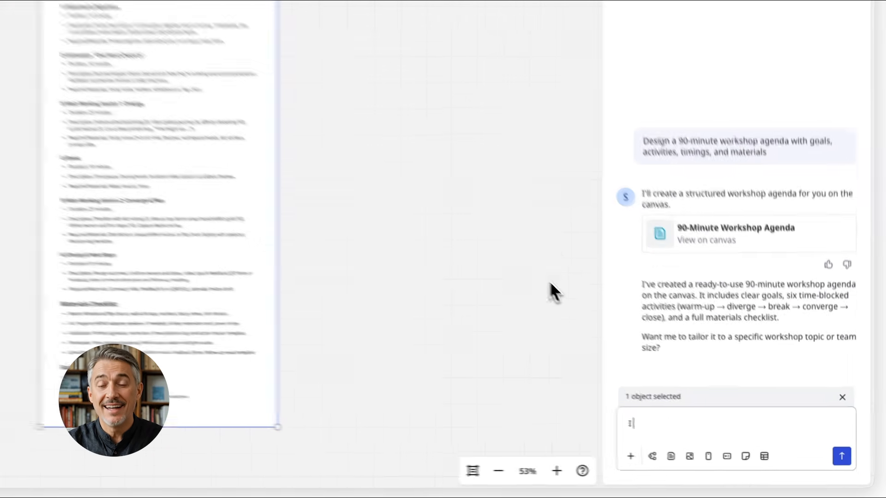
text(or the icebreak)
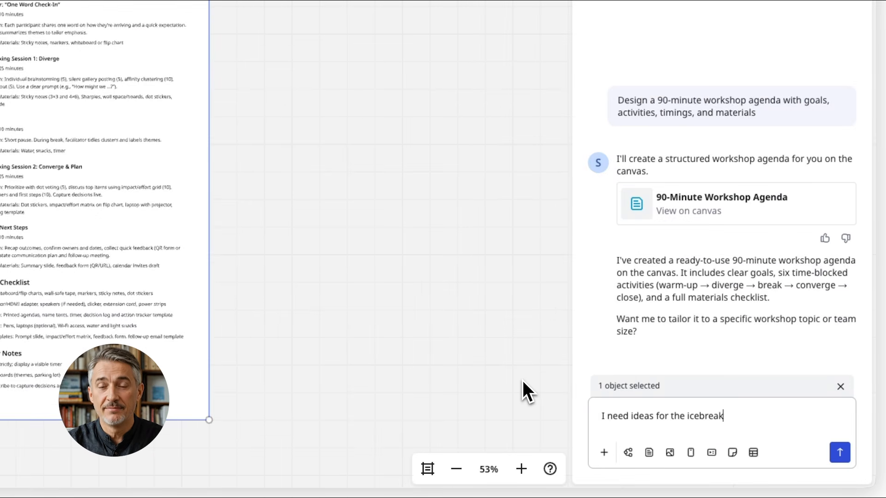
text(er, please give me at least 5.)
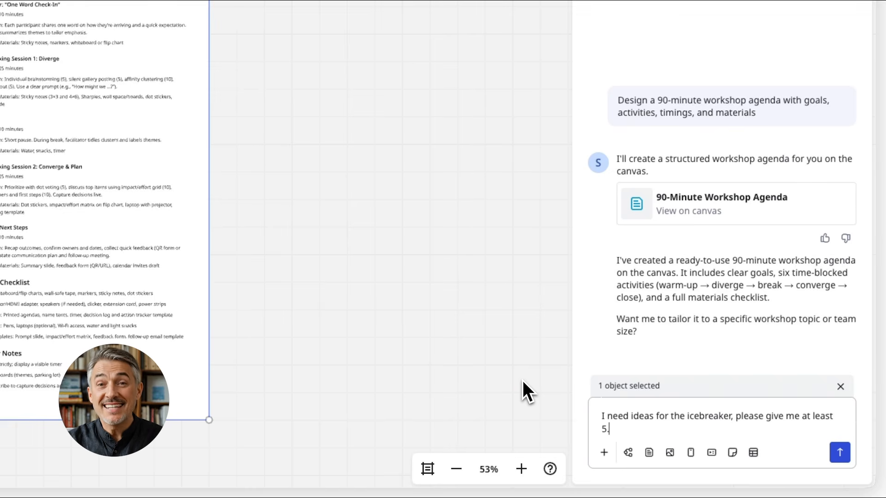
click(731, 455)
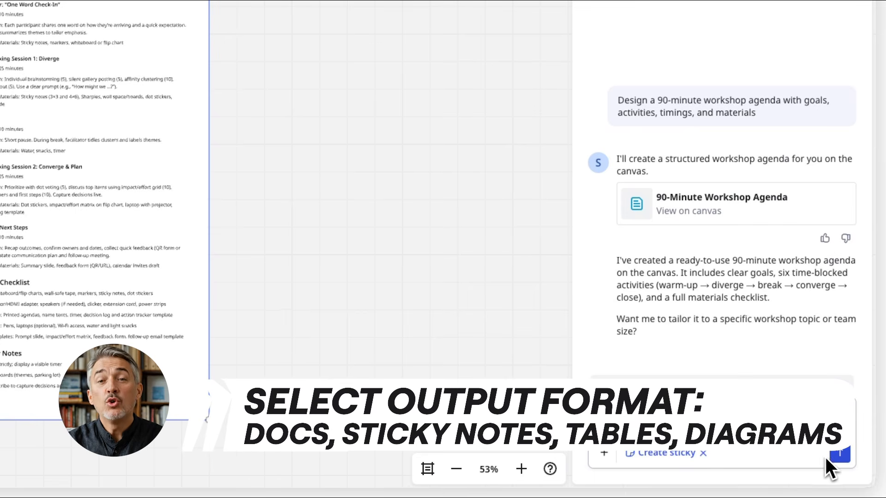
click(839, 454)
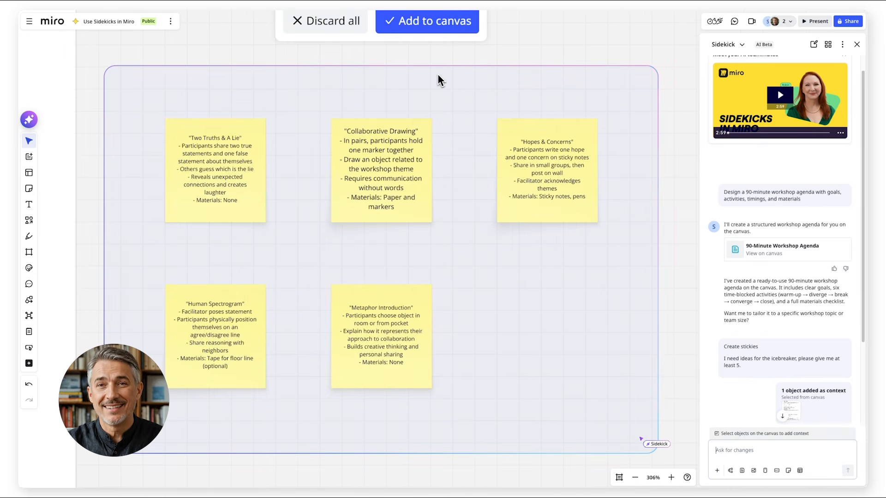
click(428, 27)
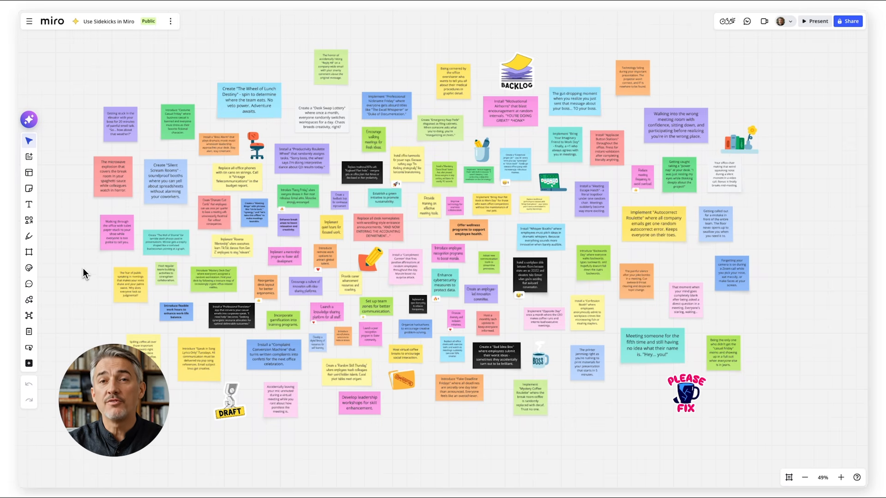
Step: Select everything on the brainstorming board as context and choose the Agile Coaching Sidekick from the library
key(ctrl+a)
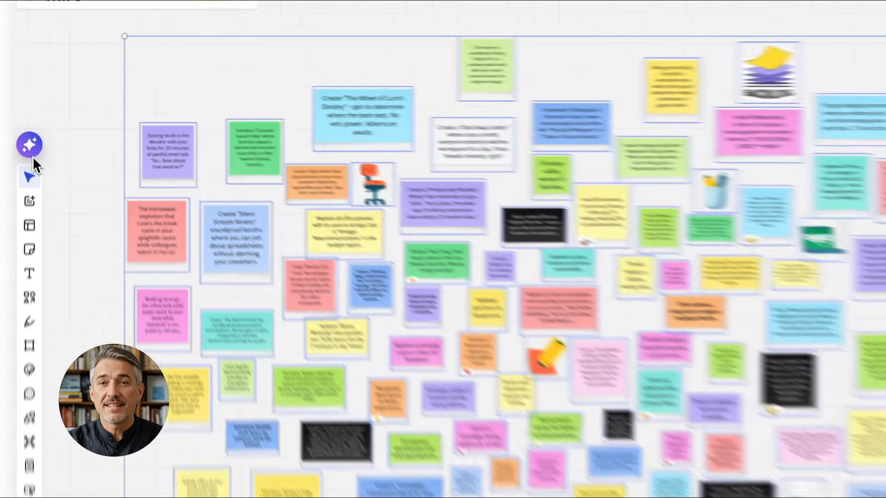
click(32, 168)
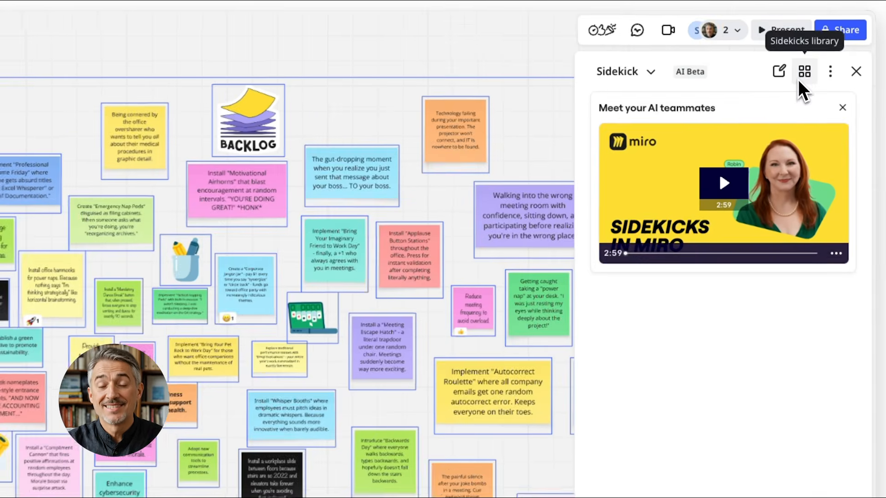
click(828, 44)
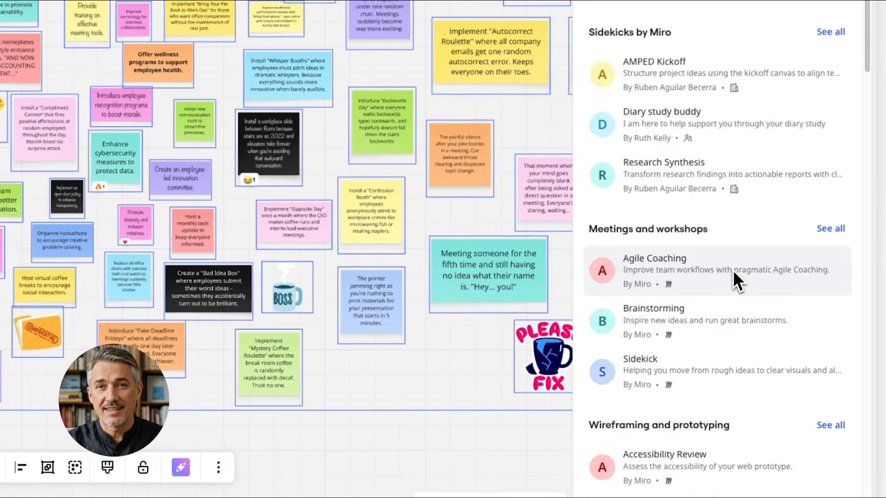
click(790, 350)
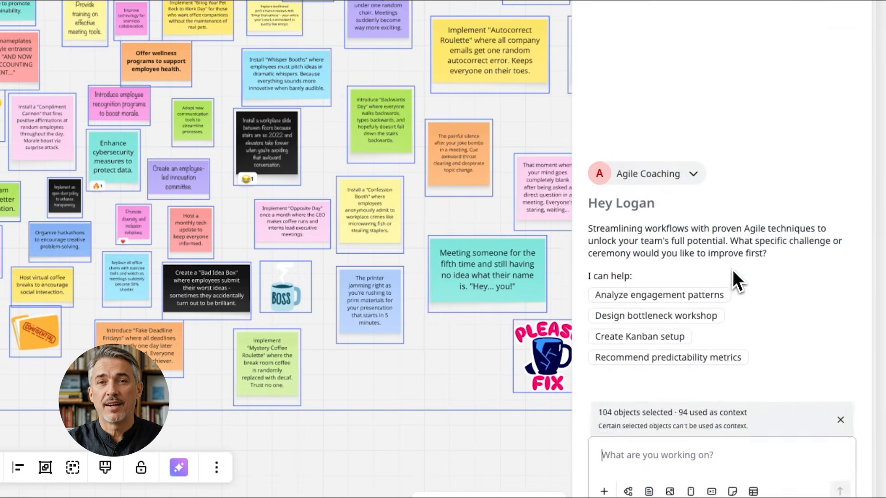
Step: Prompt "Create a table with the top ideas based on your knowledge." using the table output format and add the table to the canvas
text(Create a tab)
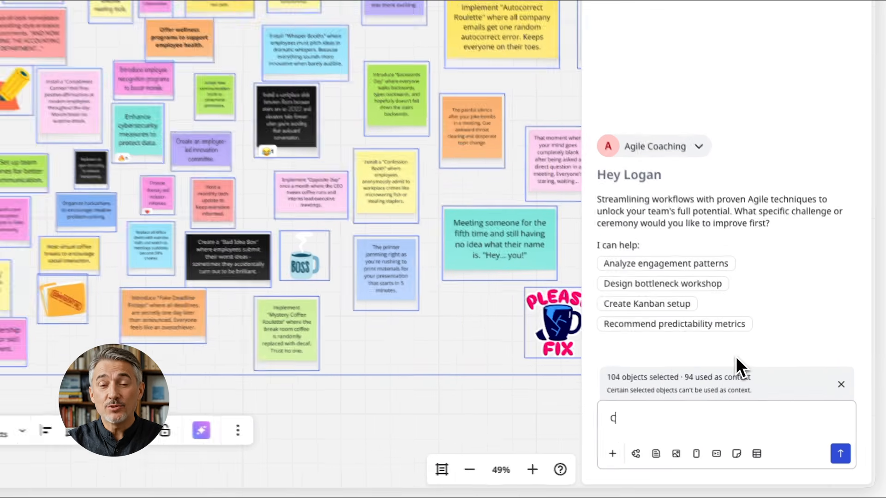
text(le with the top ideas based on your knowled)
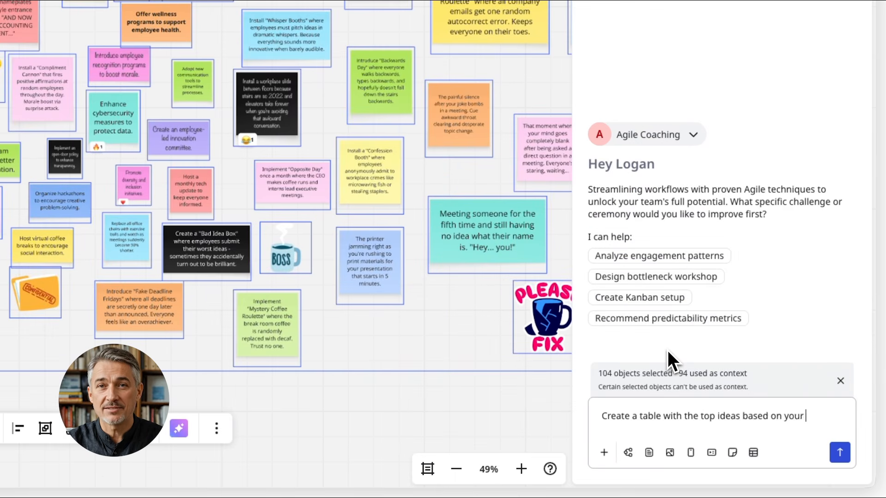
text(ge.)
click(753, 452)
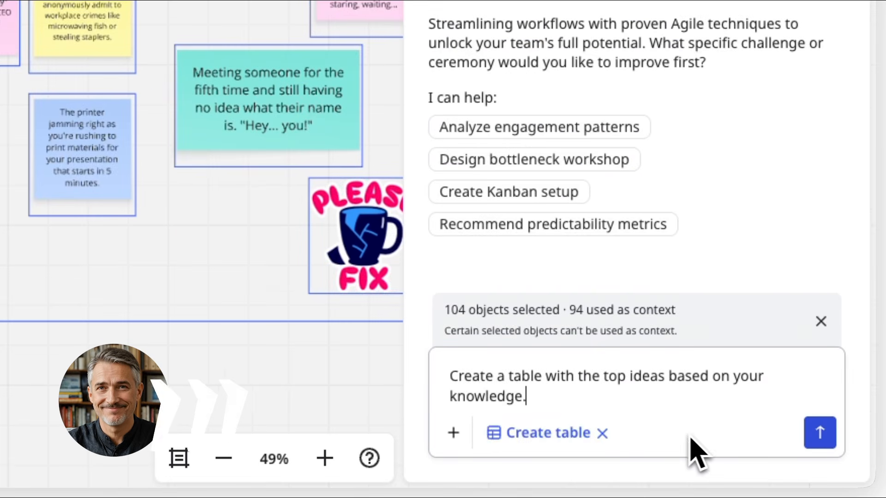
click(809, 437)
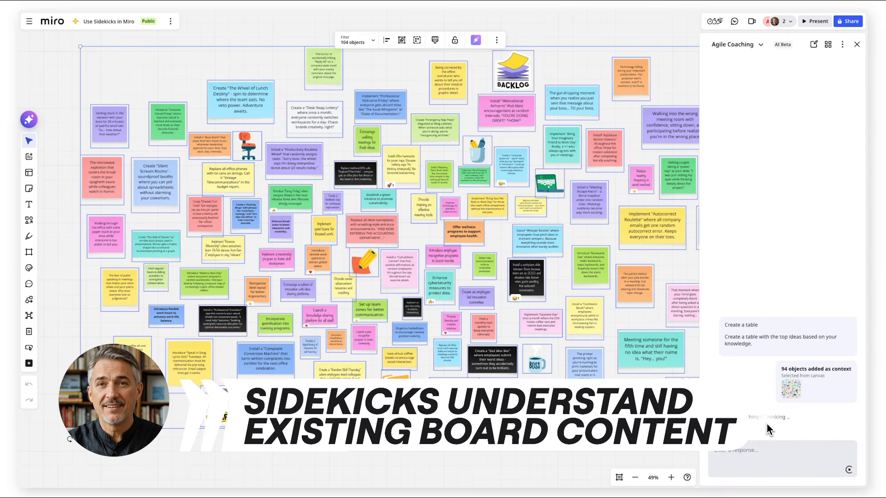
click(783, 415)
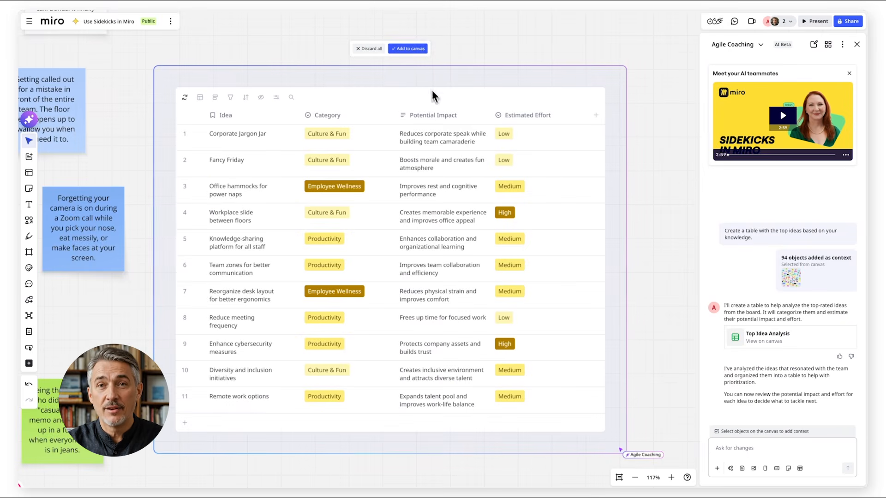
click(411, 49)
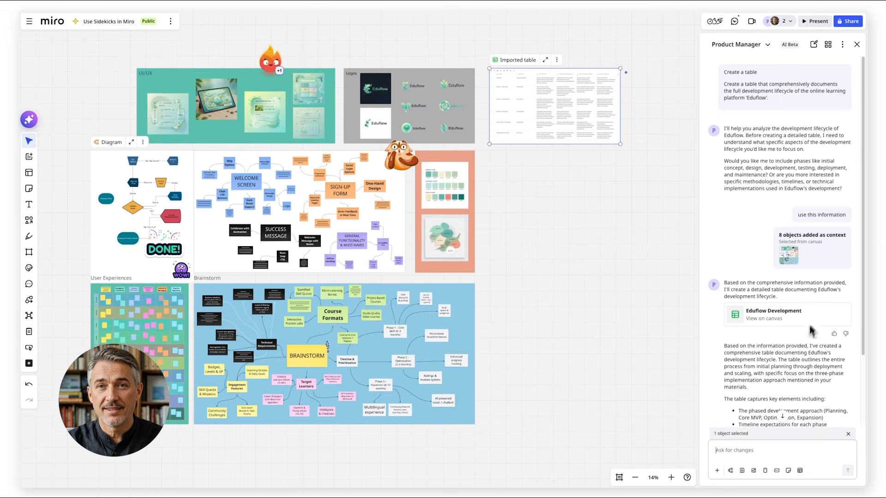
Step: Ask the Product Manager Sidekick to "Please include an estimated cost breakdown." and add the resulting table to the canvas
drag(864, 101, 869, 224)
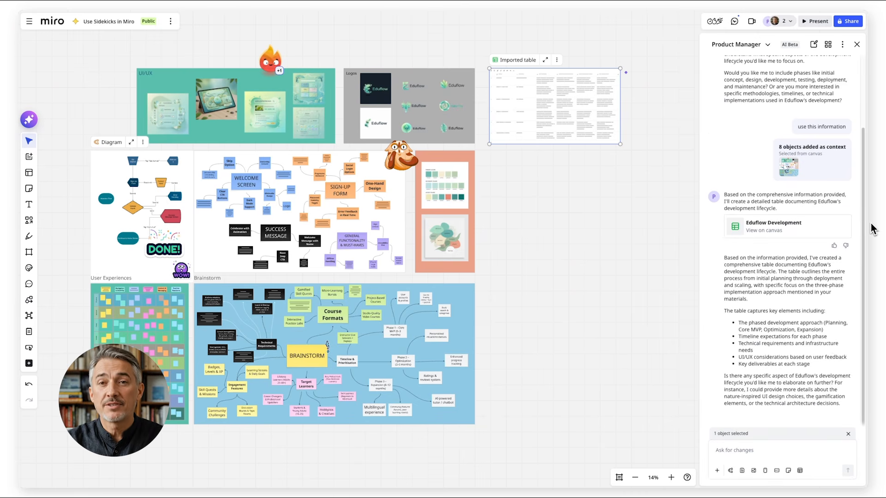
click(848, 435)
text(Ple)
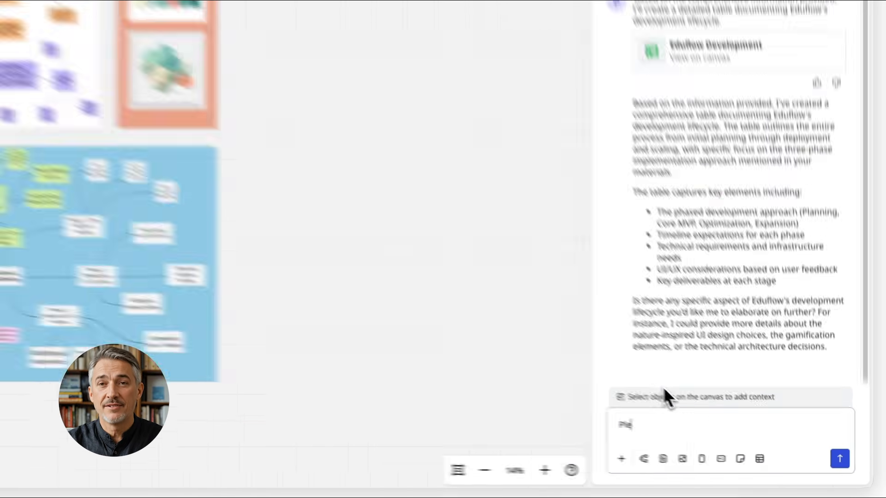
text(ase include an estimated cost breakdown.)
click(759, 459)
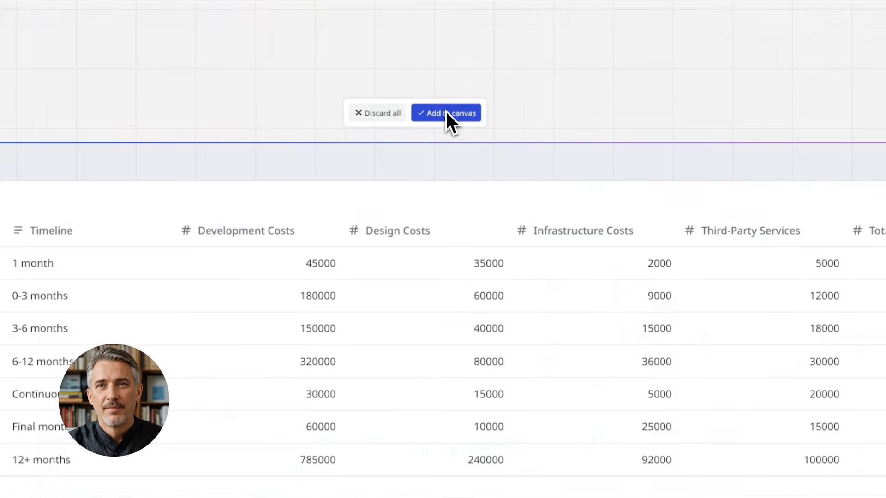
click(381, 138)
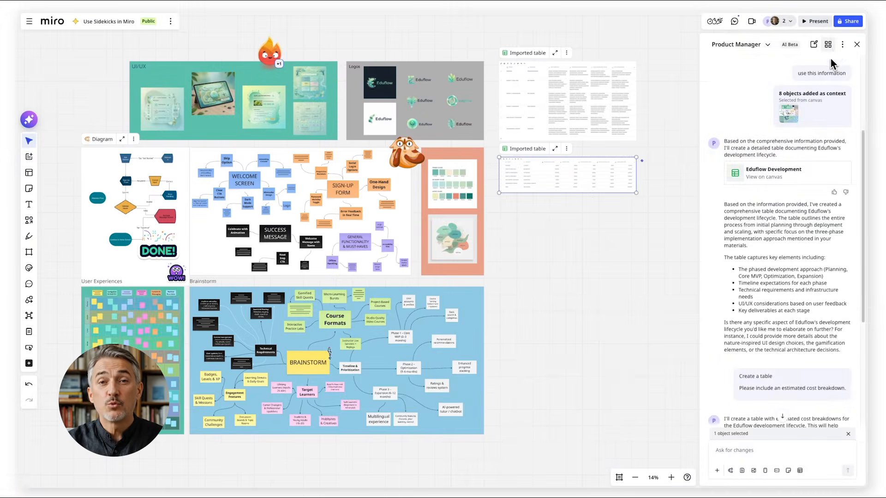
Step: Browse the Sidekicks available in the library
click(828, 45)
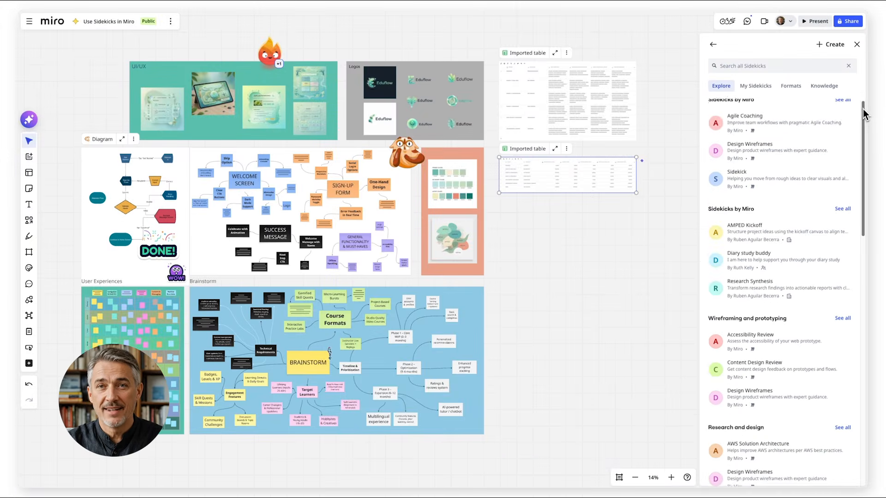
scroll(866, 158, down, 5)
drag(865, 153, 862, 105)
Step: Using the board content as context, generate a modern, clean homepage prototype for a microlearning platform in the prototyping format and add it to the canvas
click(623, 322)
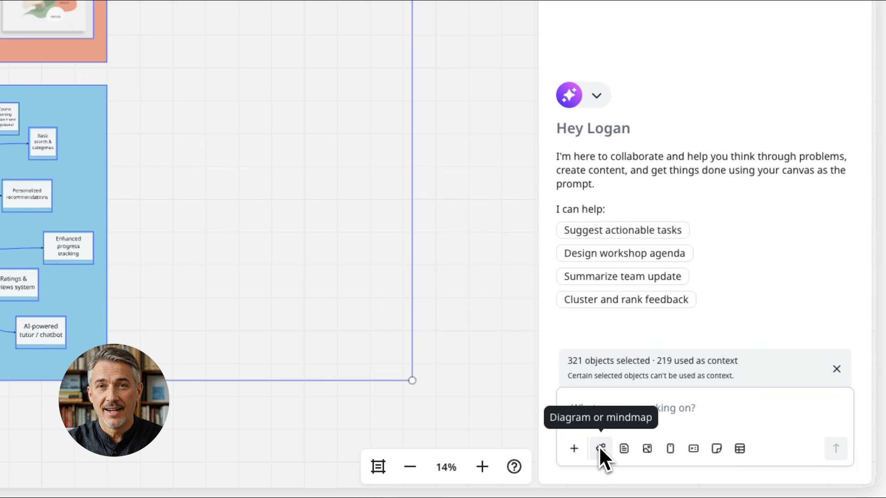
click(672, 447)
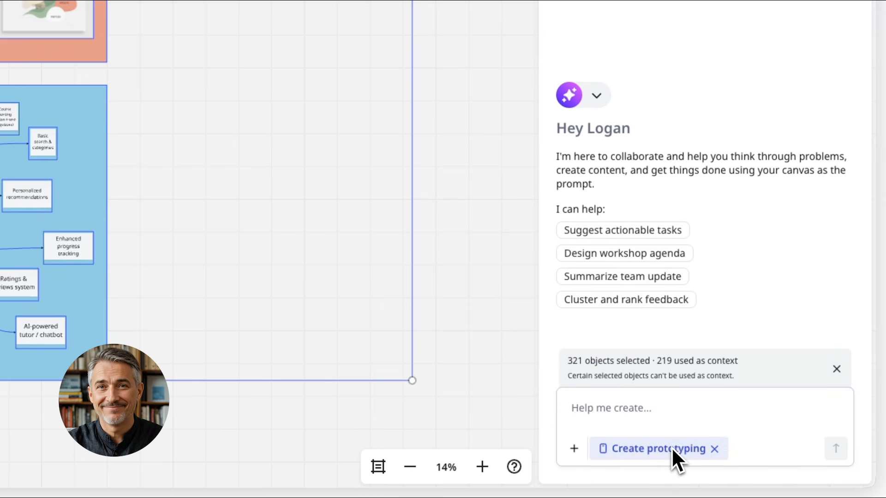
text(Design a modern, clean website homepage prototype for a microlearning platform. The page should highlight short, bite-sized lessons, personalized learning paths and progress tracking. Include a hero section with a clear value proposition, a course preview section, learner progress indicators, and a strong call-to-action. Use a friendly, professional design with simple navigation and engaging visuals.)
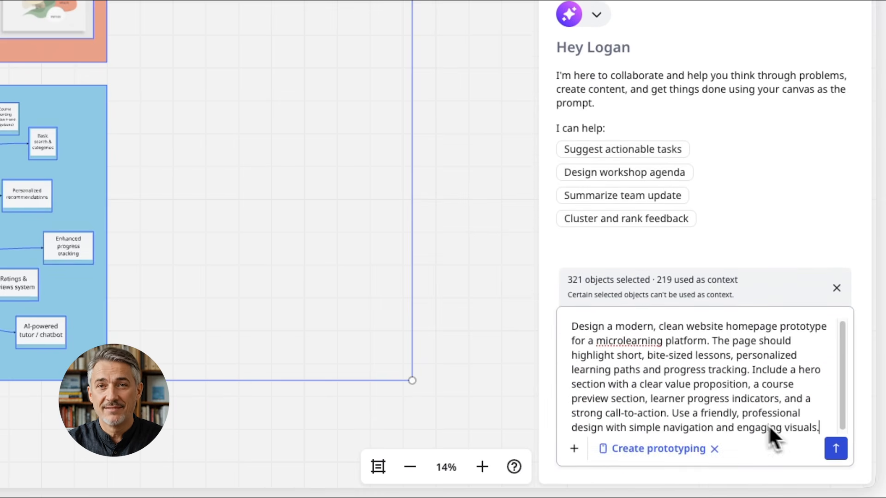
key(Return)
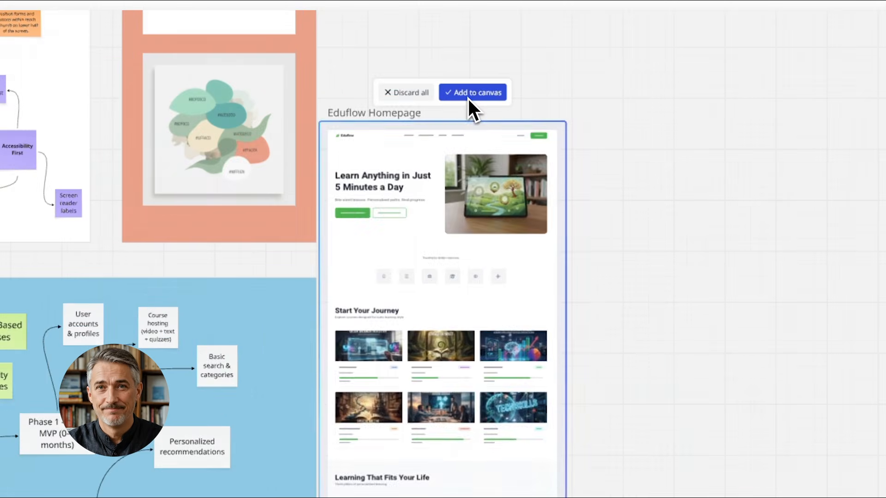
click(462, 82)
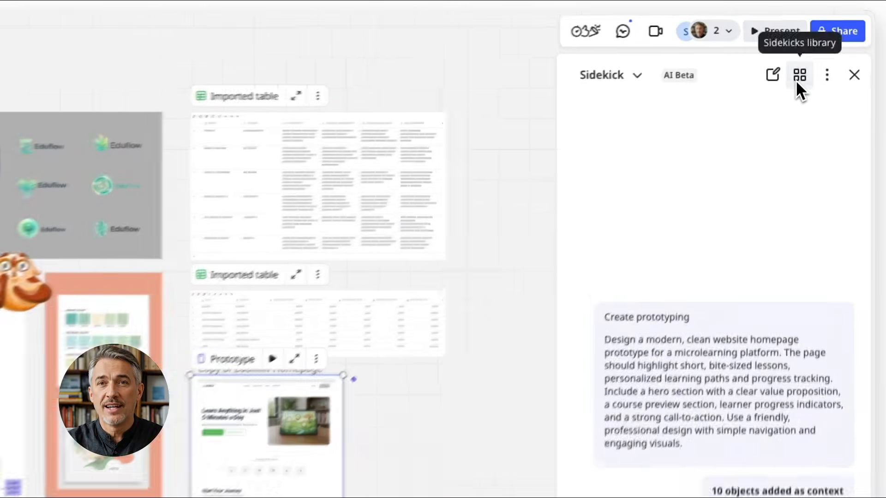
Step: Go to My Sidekicks in the library and start creating a custom Sidekick
click(797, 81)
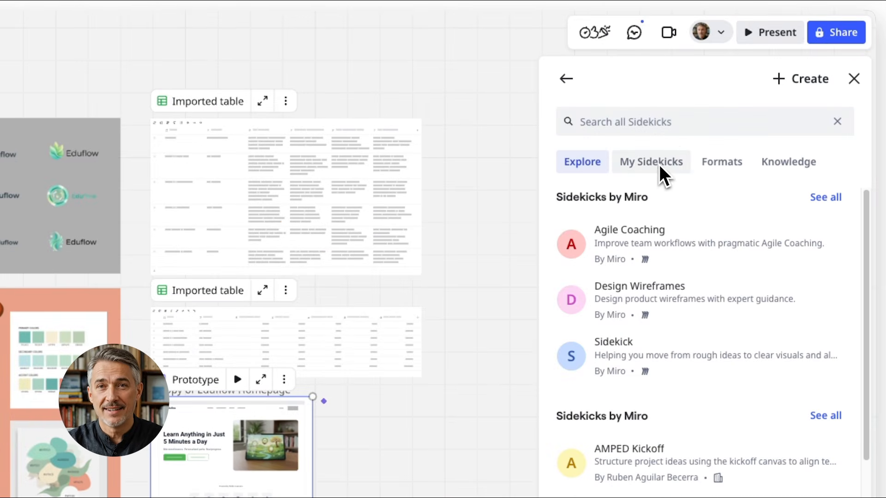
click(658, 162)
click(705, 407)
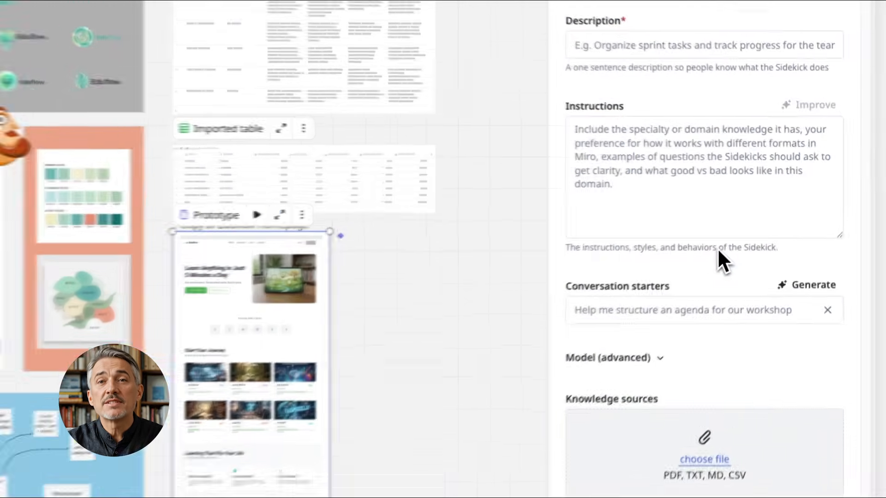